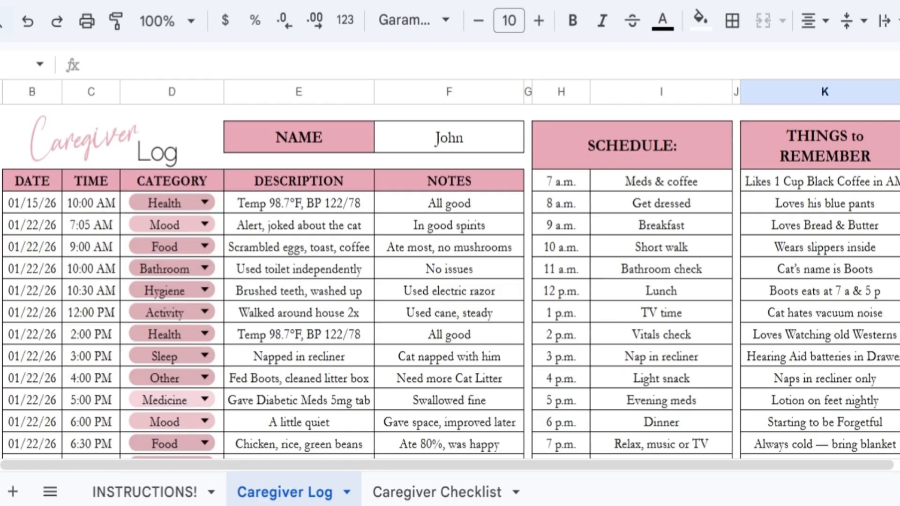
Step: Clear the date, time, category, description and notes of the first entry on the Caregiver Log sheet
left_click(450, 493)
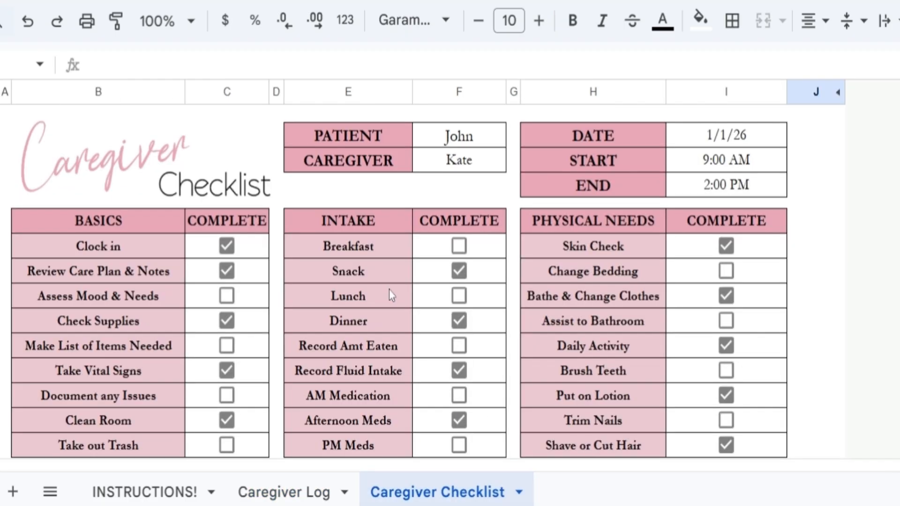
left_click(284, 492)
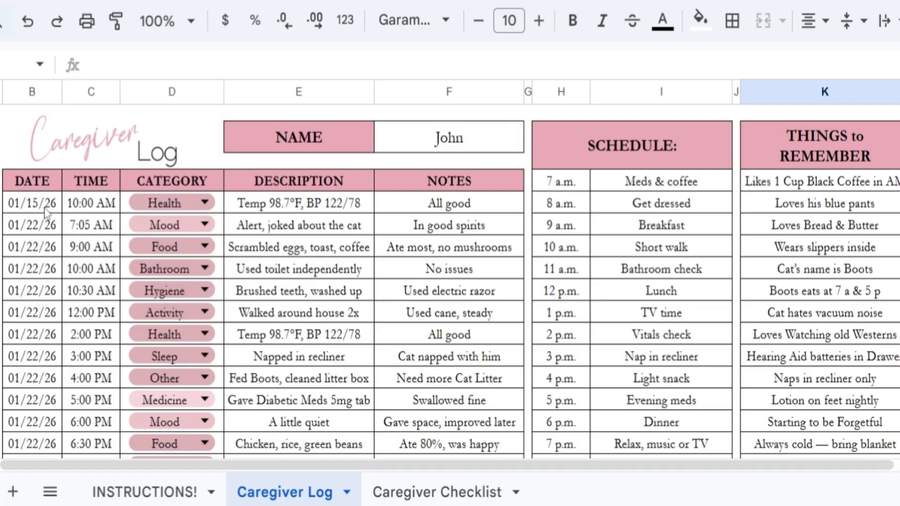
left_click(32, 208)
left_click_drag(94, 207, 473, 206)
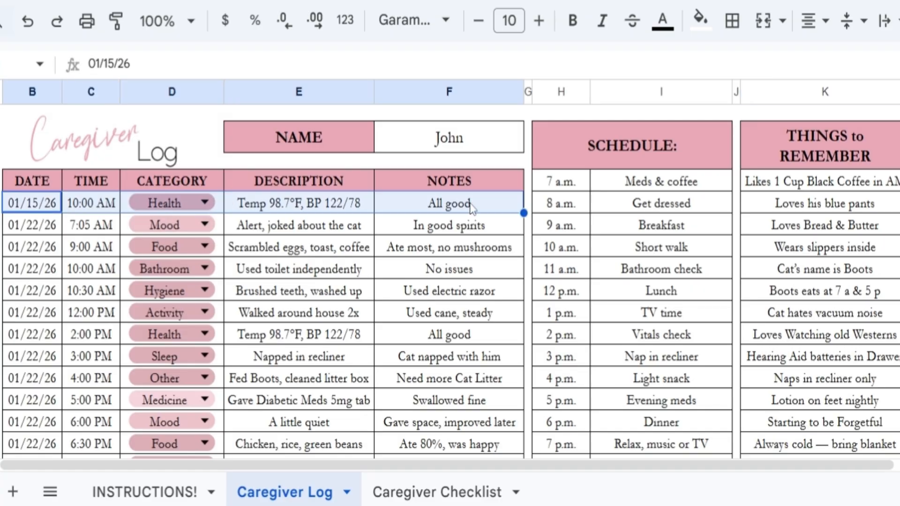
key("Delete")
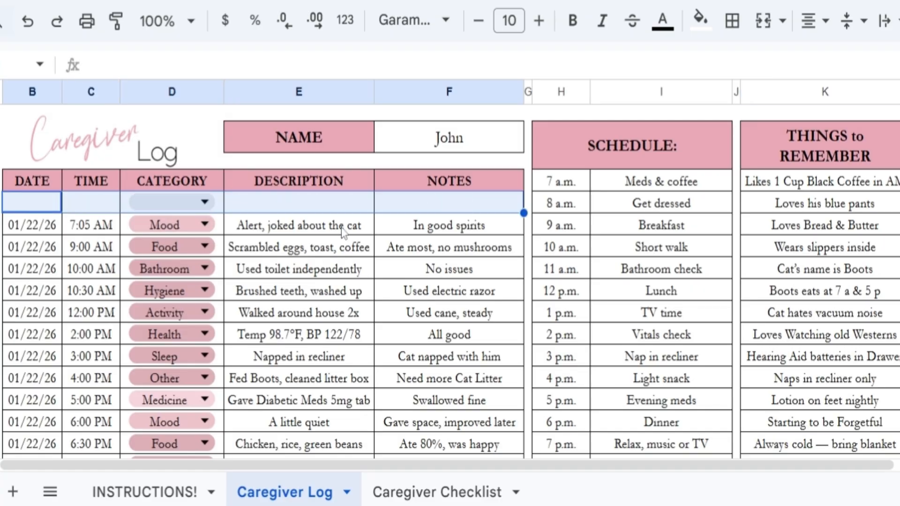
left_click(362, 256)
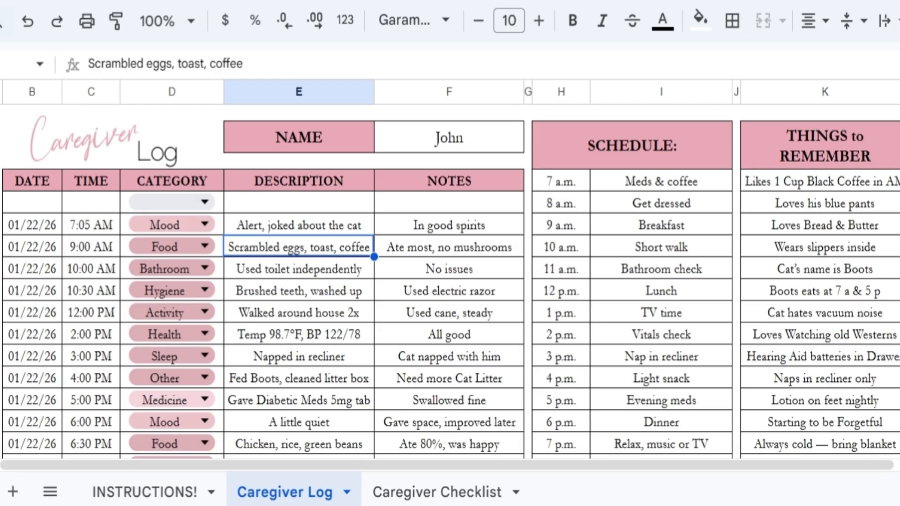
Step: Replace the sample name above the log table with the care recipient's first name
left_click(462, 125)
key("Delete")
left_click(456, 183)
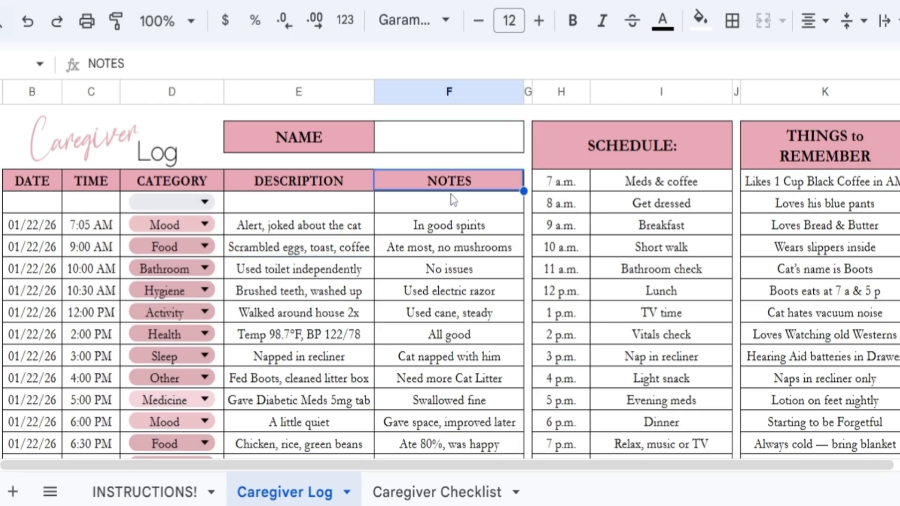
key("Up")
key("Up")
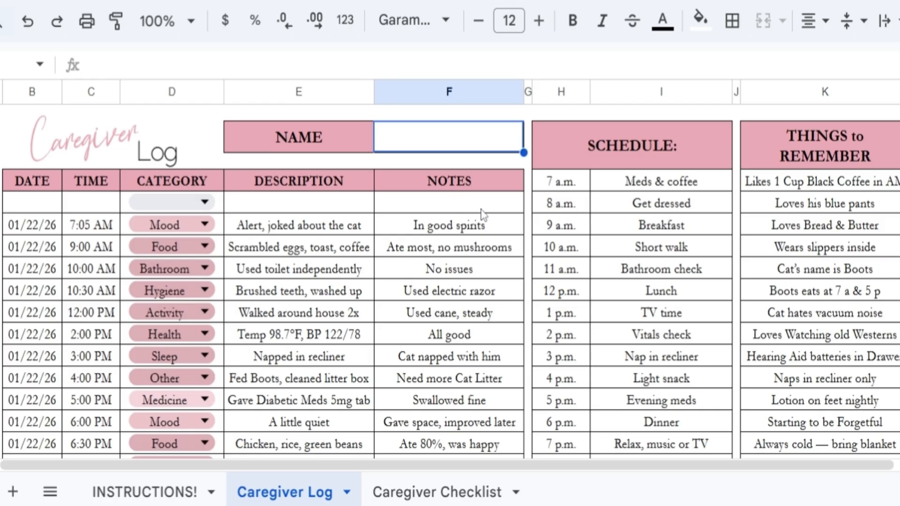
type("Suzy")
key("Return")
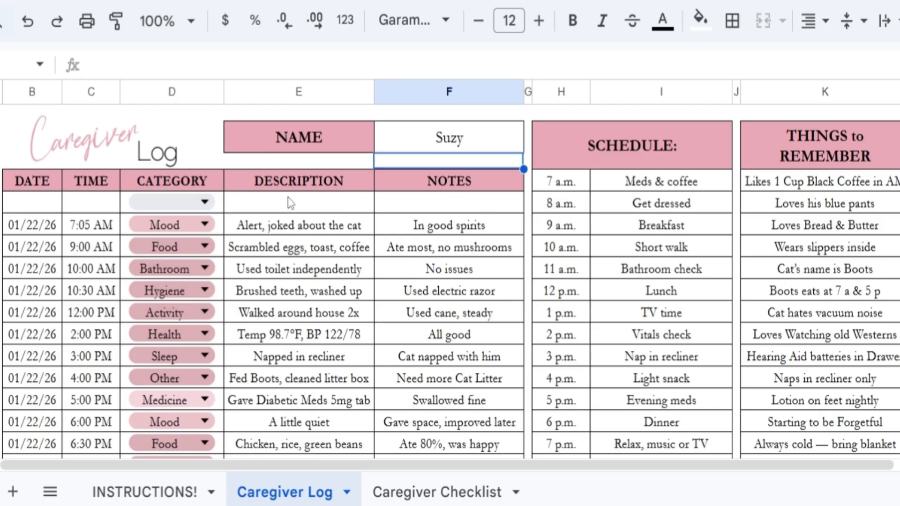
Step: Fill the empty first log row with date 1/1/26, time 8:00 AM and category Food
left_click(46, 209)
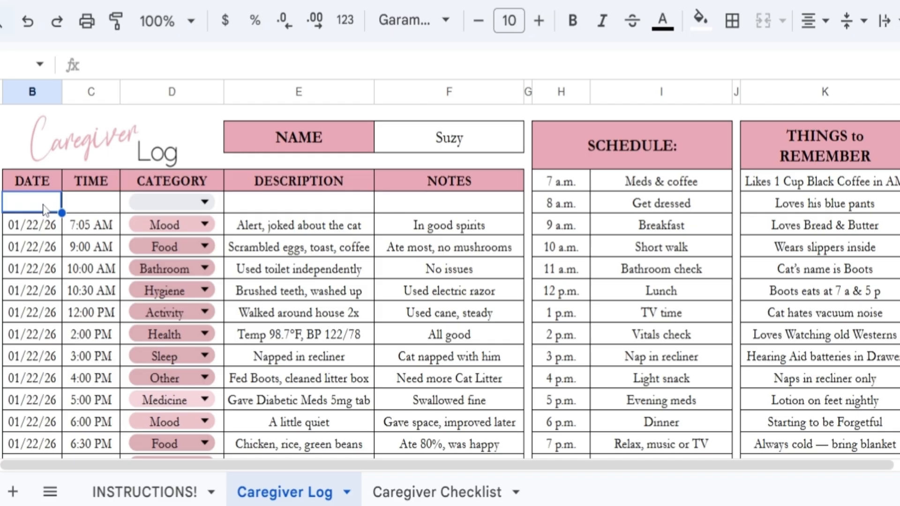
type("1/0")
type("1/1/")
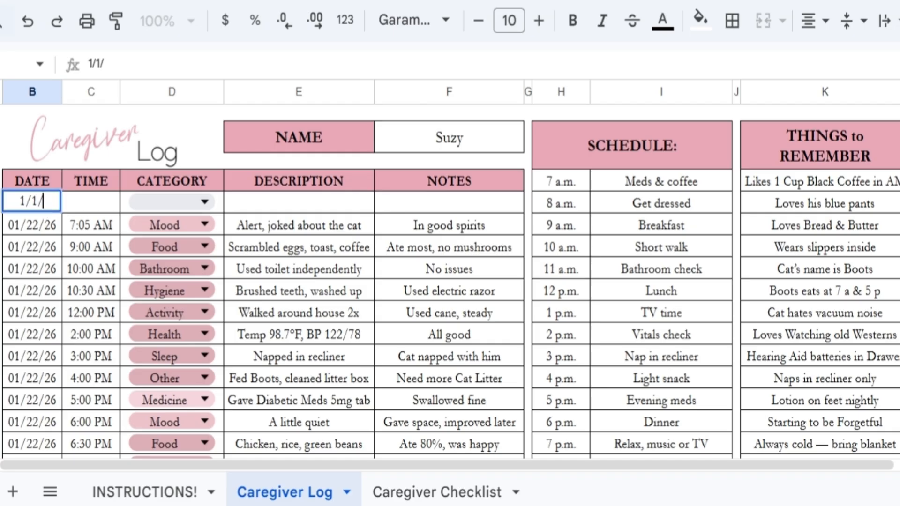
type("26")
left_click(86, 205)
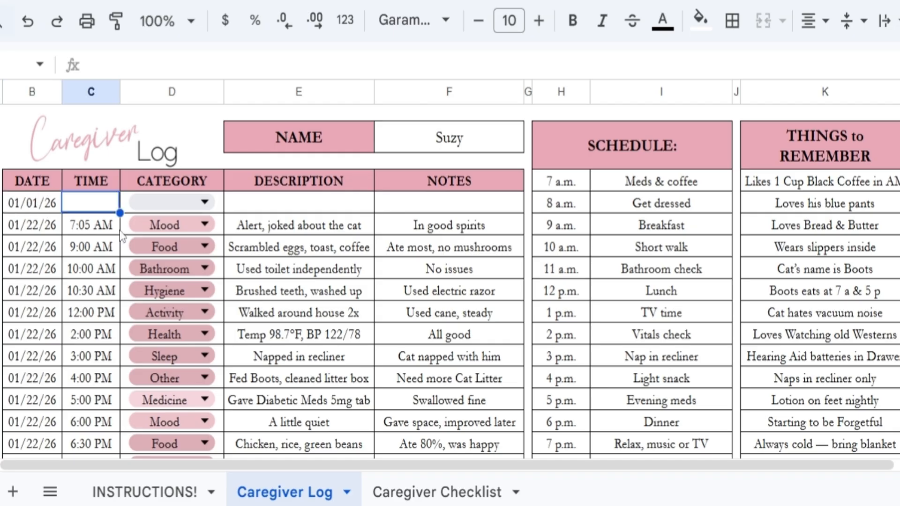
type("8:00 ")
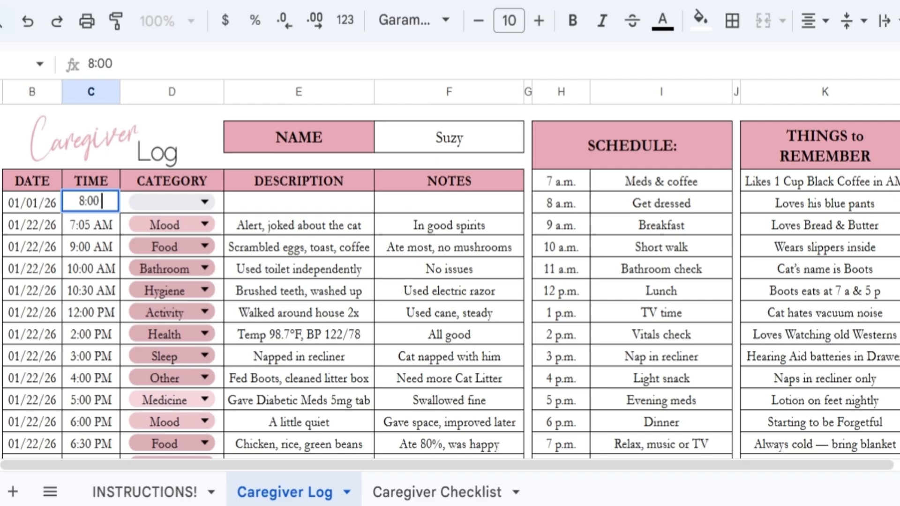
type("AM")
left_click(140, 208)
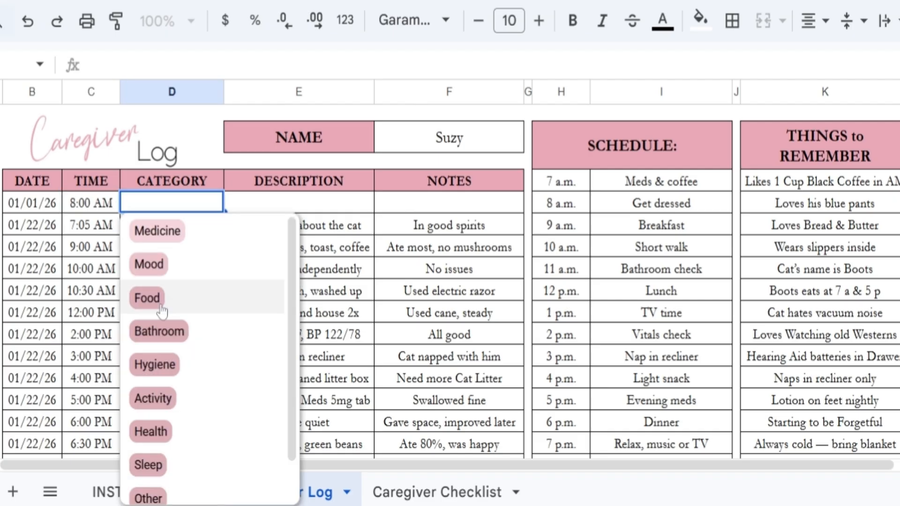
left_click(147, 298)
Step: Describe the first log entry as "Ate Oatmeal and Fruit" with the note "Feels good day"
left_click(262, 204)
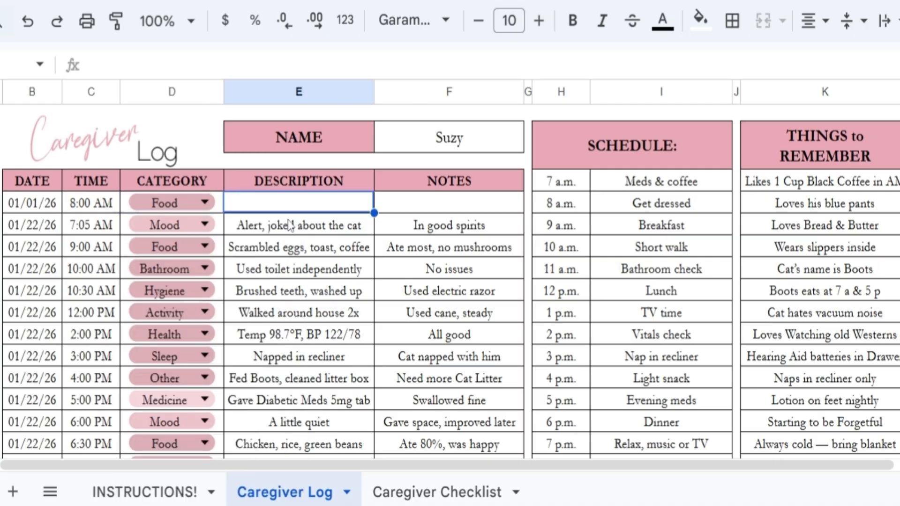
type("Ate Oat")
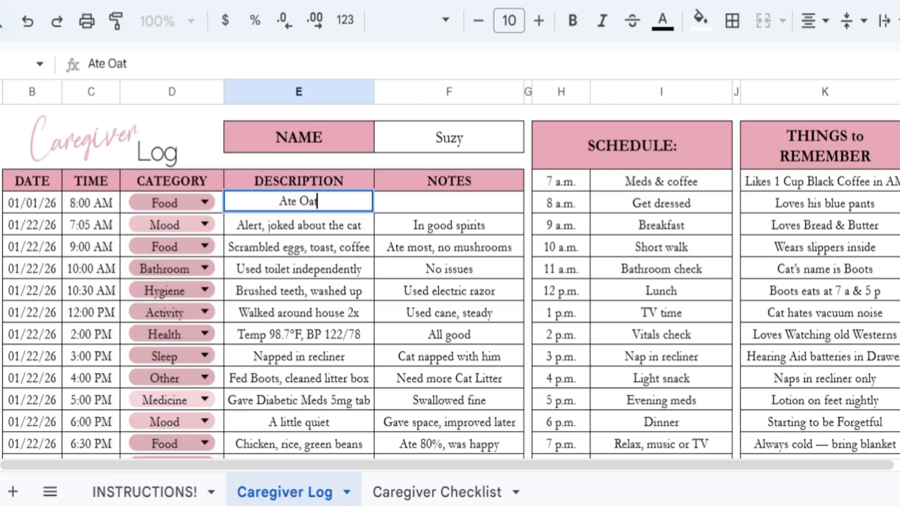
type("meal and F")
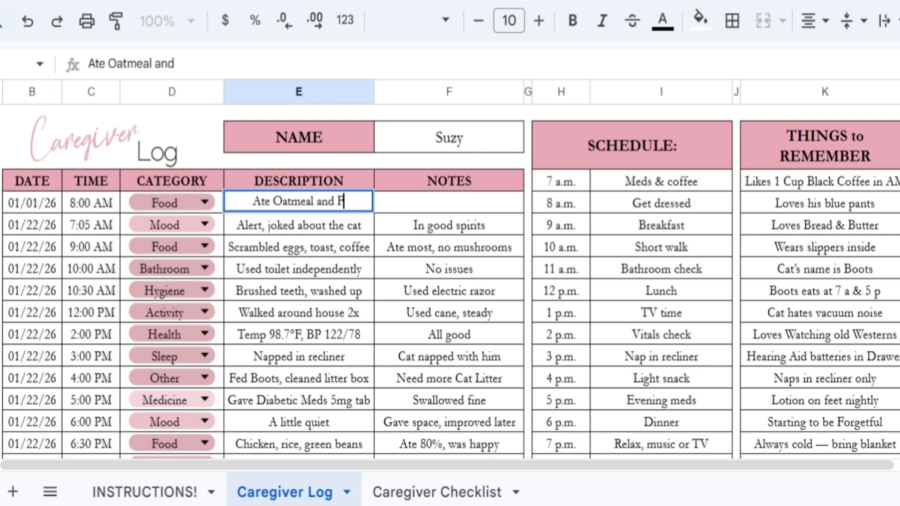
type("ruit")
key("Tab")
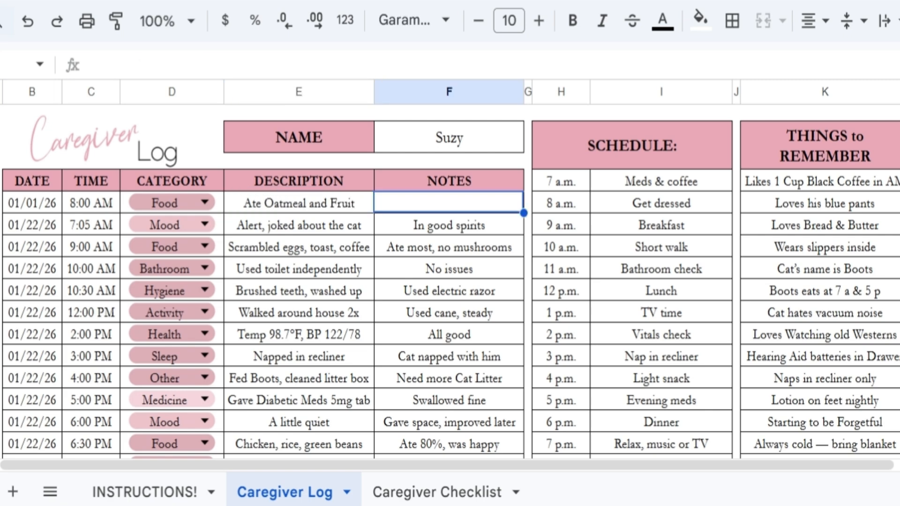
type("Feels good")
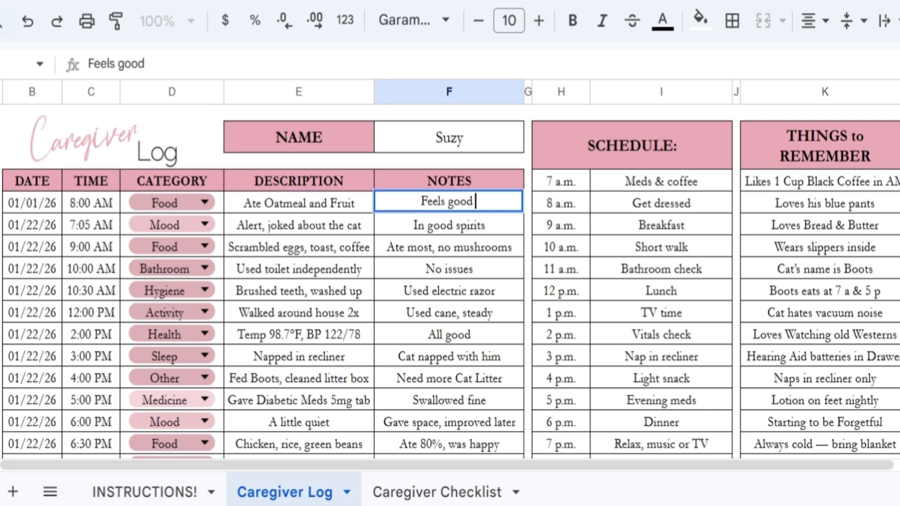
type(" day")
key("Return")
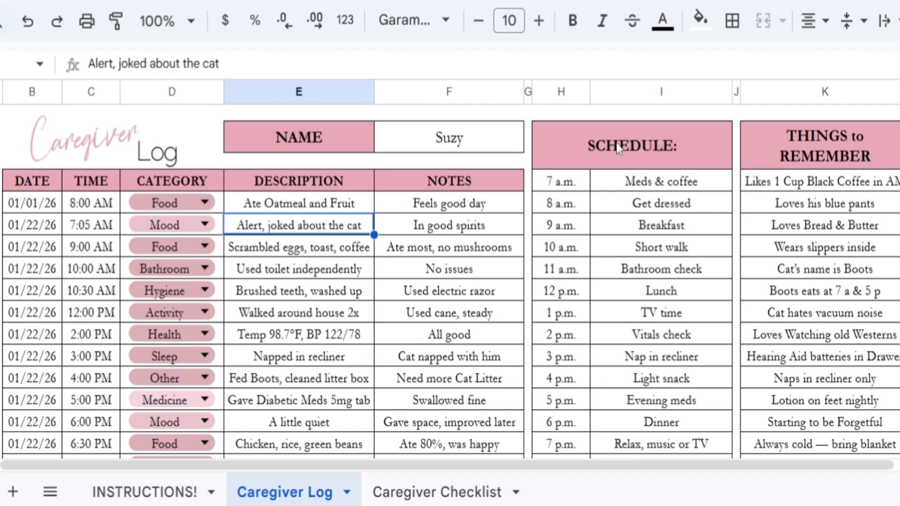
Step: Review the daily schedule's activities from the first time slot down to the last
left_click(638, 187)
left_click_drag(639, 190, 651, 291)
scroll(651, 291, "down", 2)
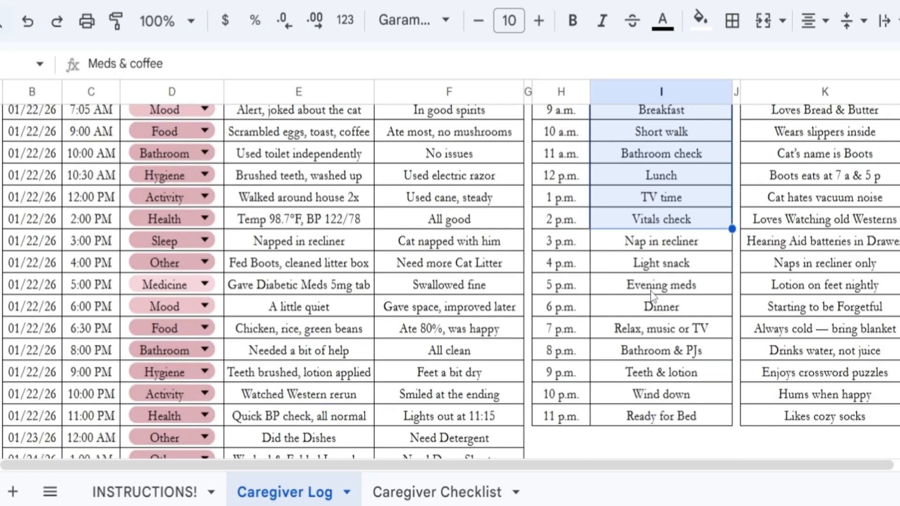
scroll(652, 295, "up", 2)
scroll(646, 350, "down", 3)
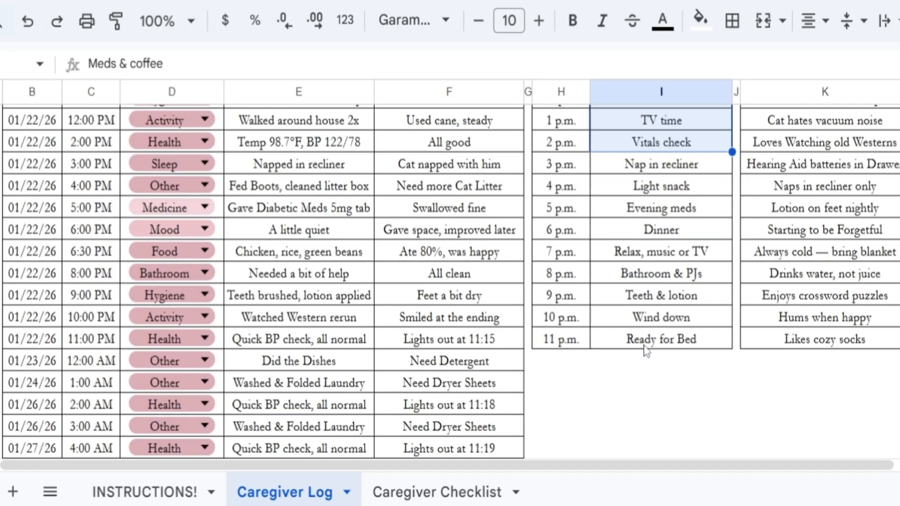
left_click(646, 351)
scroll(558, 196, "up", 3)
Step: Clear the schedule's first two times and enter 6:30 as the first one
left_click_drag(557, 188, 562, 211)
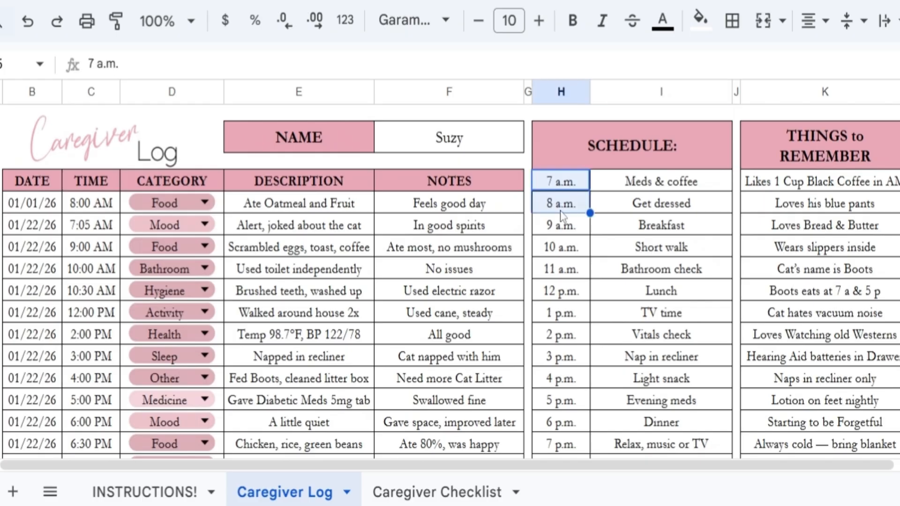
key("Delete")
left_click(557, 187)
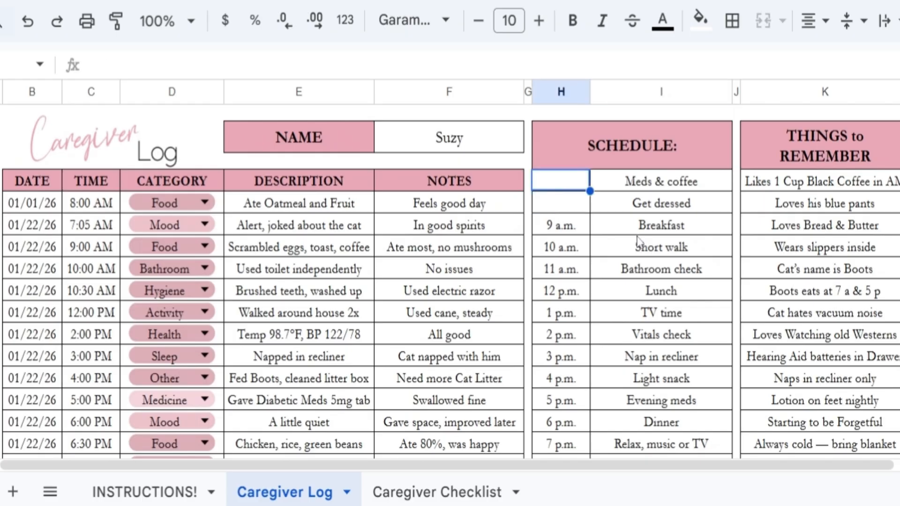
type("56")
key("BackSpace")
type("6")
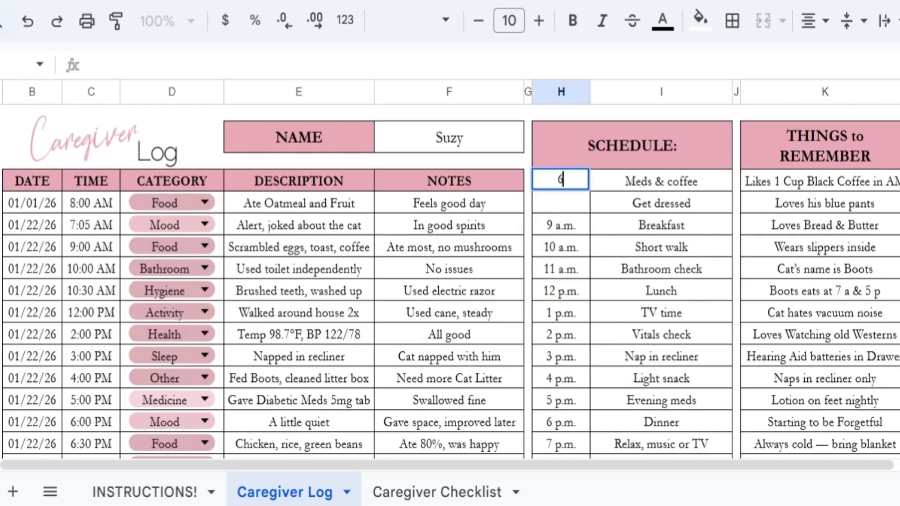
type(":30")
key("Return")
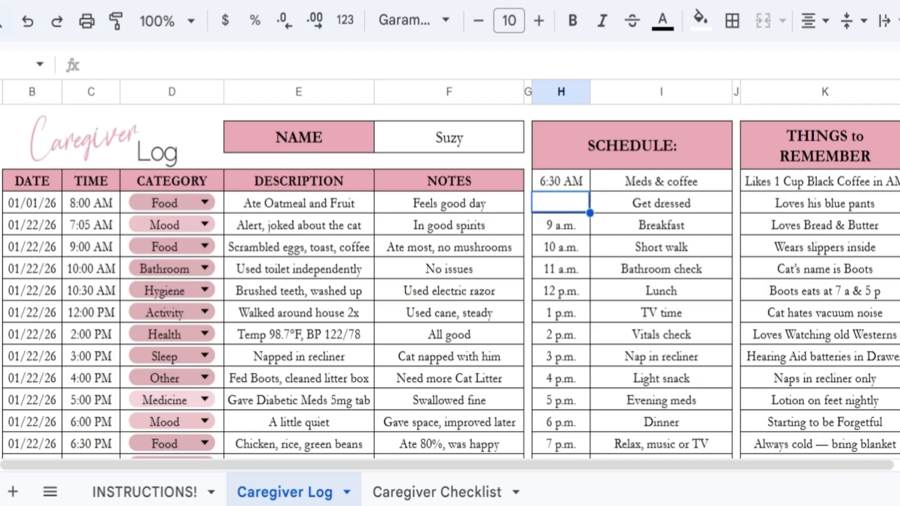
Step: Replace the schedule's first activity with "Wake and Drink Coffee"
left_click(672, 188)
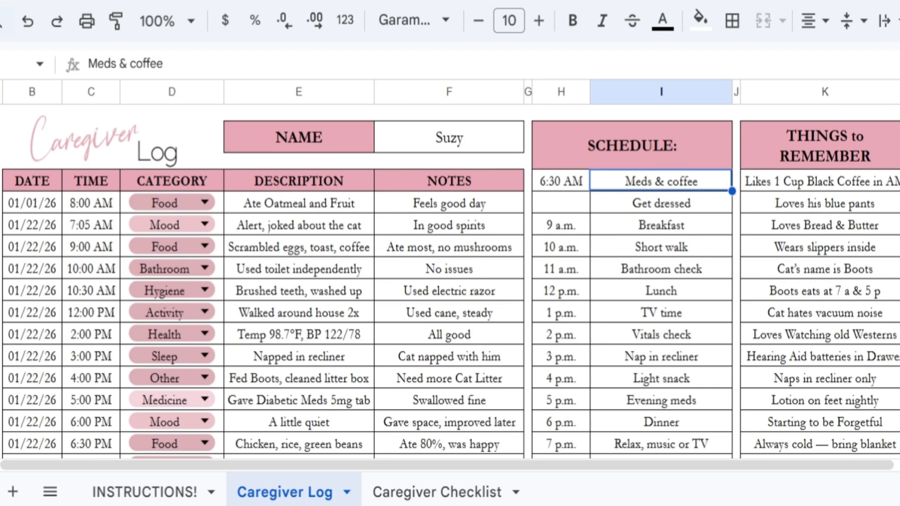
key("Delete")
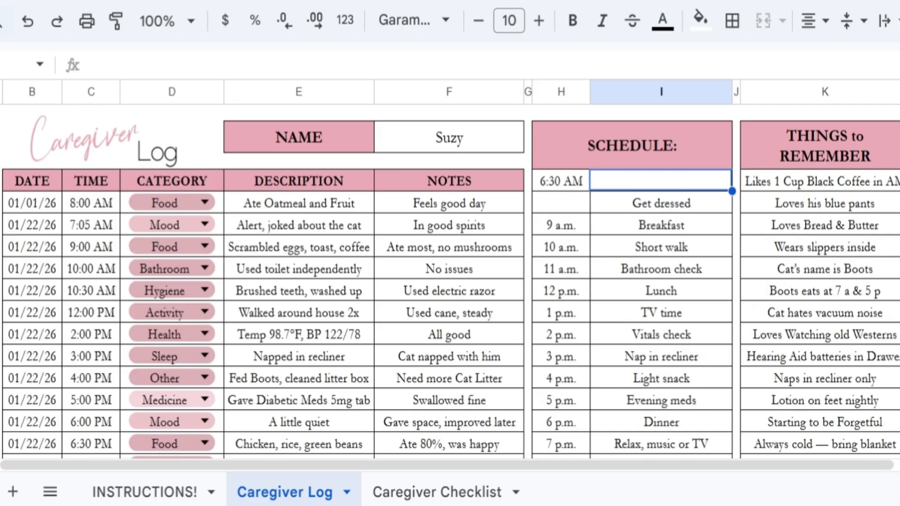
type("Wake and Drink")
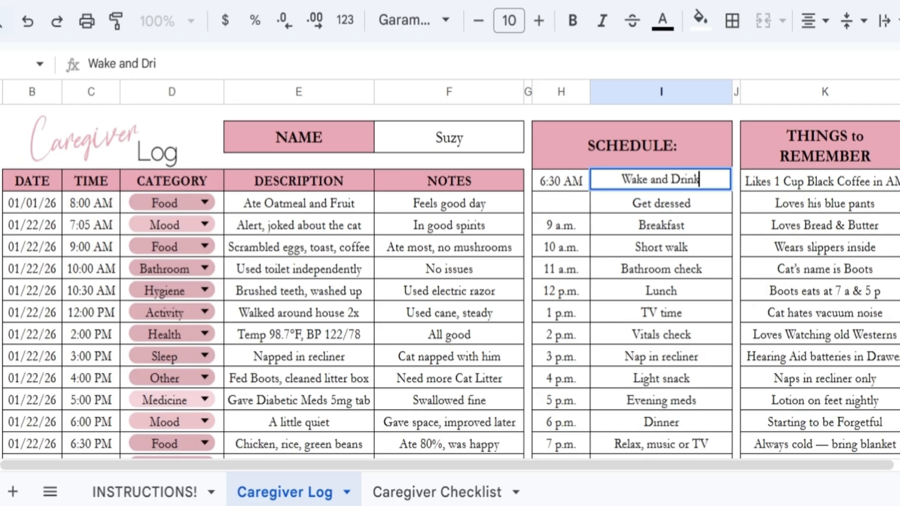
type(" Coffee")
key("Return")
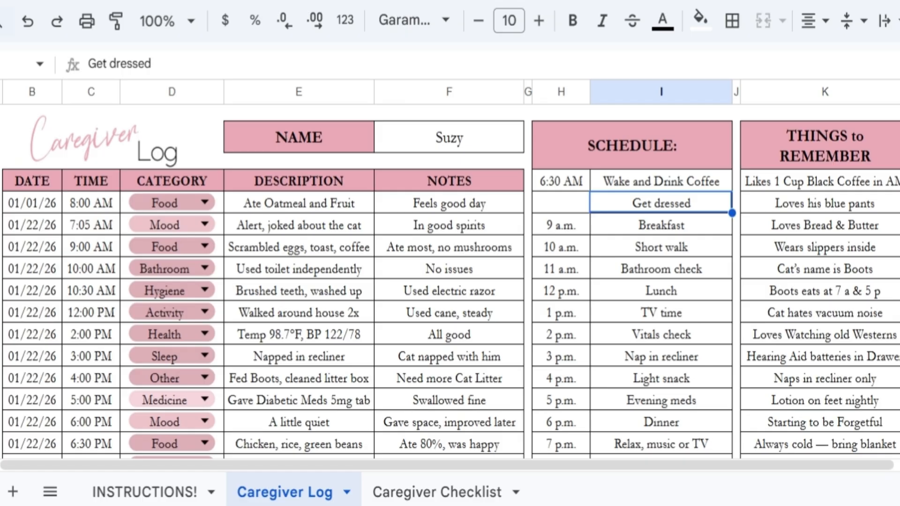
Step: Set the schedule time for "Get dressed" to 7:00 AM
left_click(554, 207)
type("7:00")
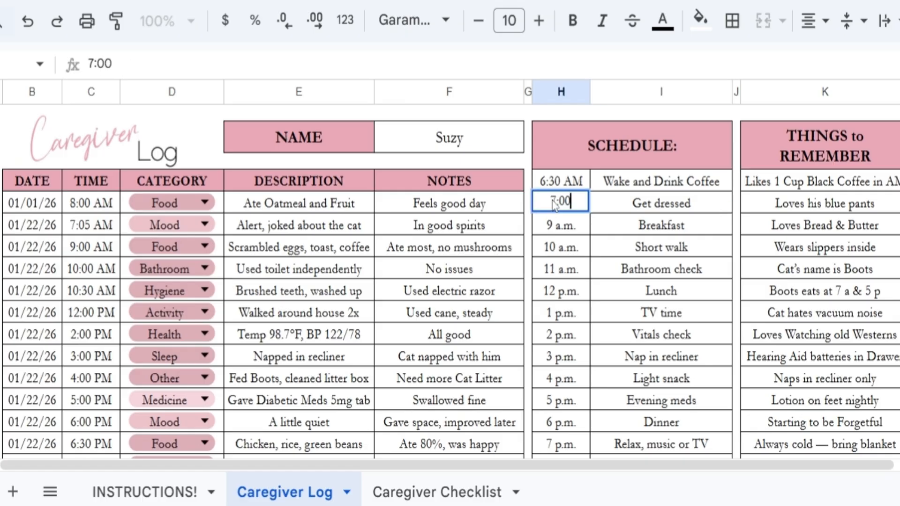
type(" AM")
key("Return")
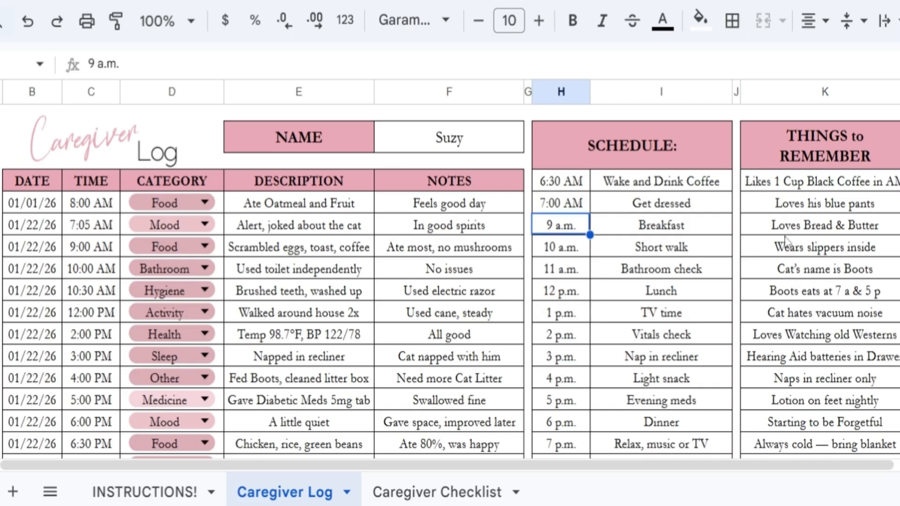
Step: Replace the first item under Things to Remember with "Loves Black Coffee"
left_click(799, 190)
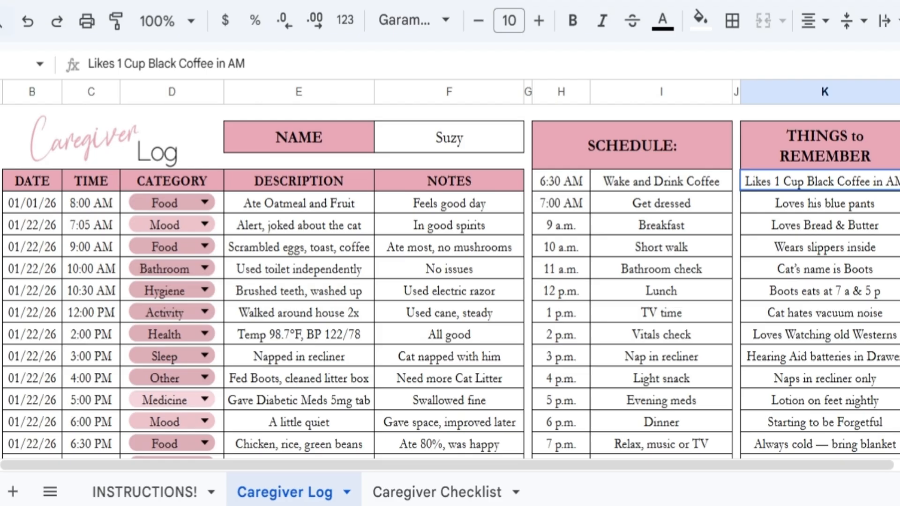
left_click(803, 313)
left_click(802, 185)
key("Delete")
type("Loves ")
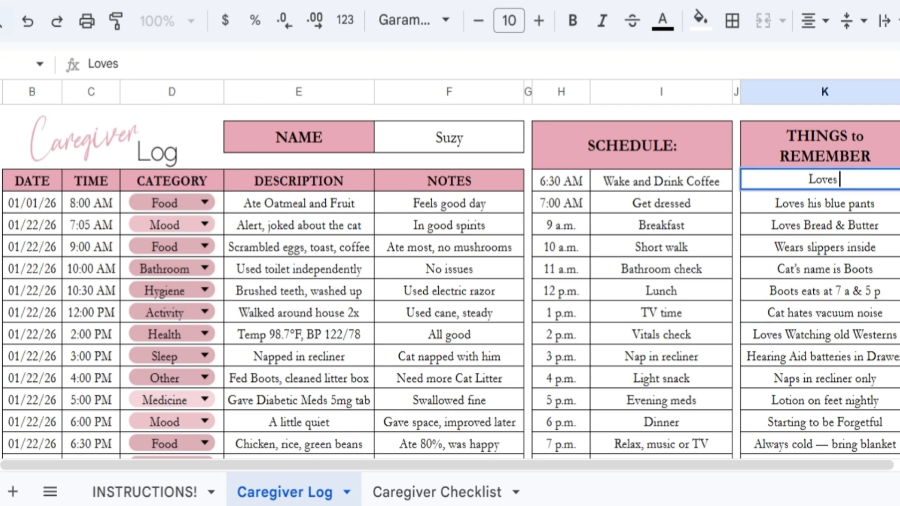
type("Black C")
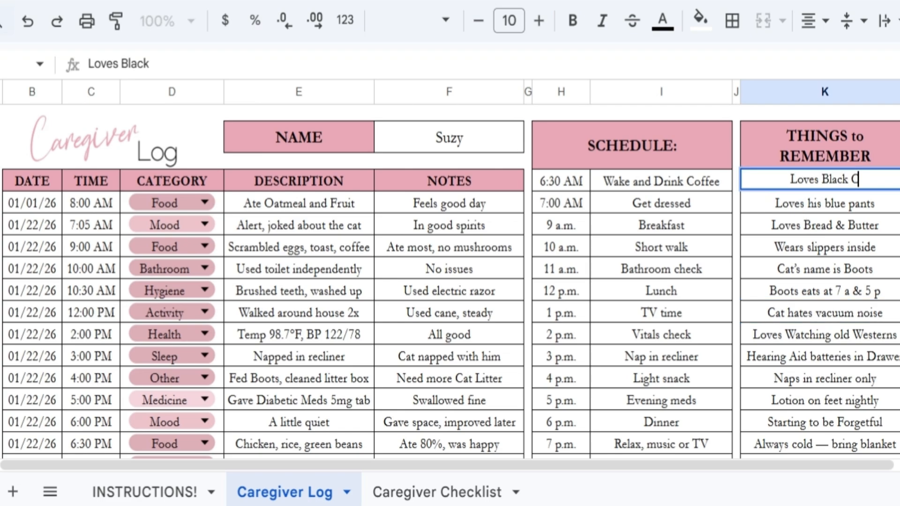
type("offee")
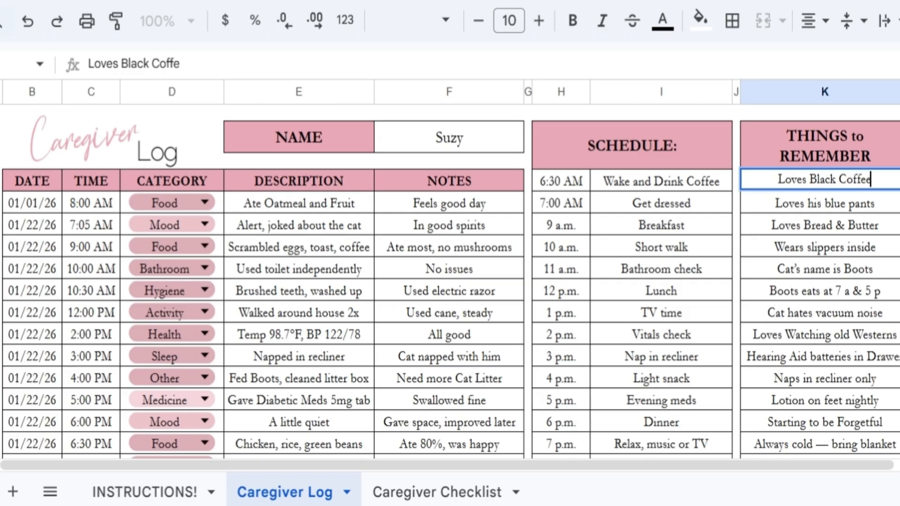
key("Return")
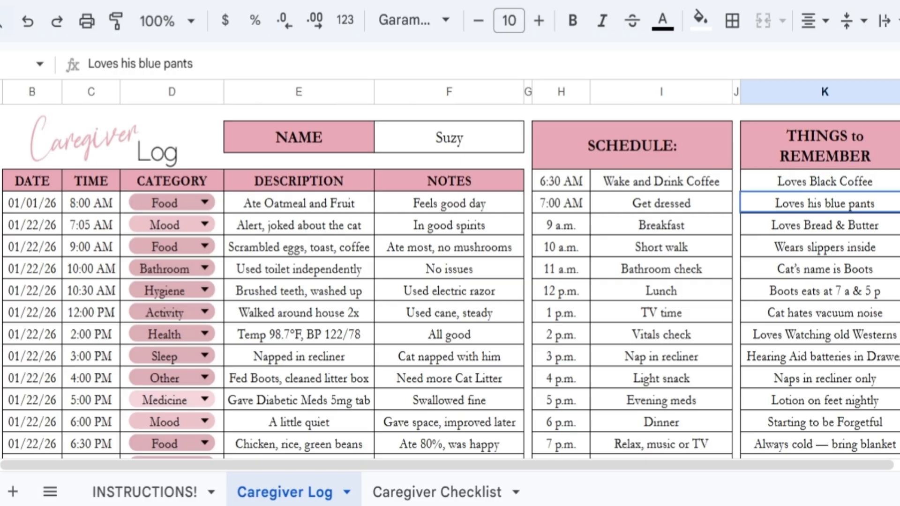
Step: Open the Caregiver Checklist sheet and replace the sample caregiver with the own caregiver's first name
scroll(591, 352, "down", 2)
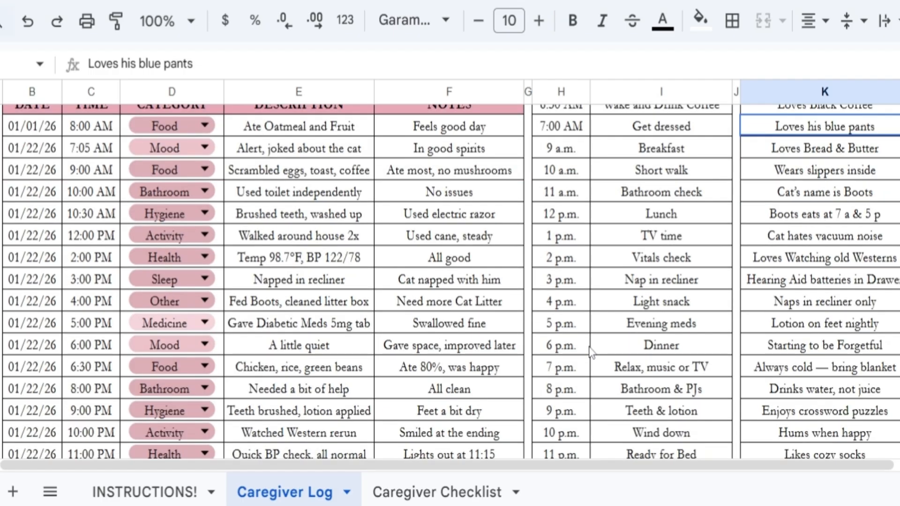
left_click(393, 494)
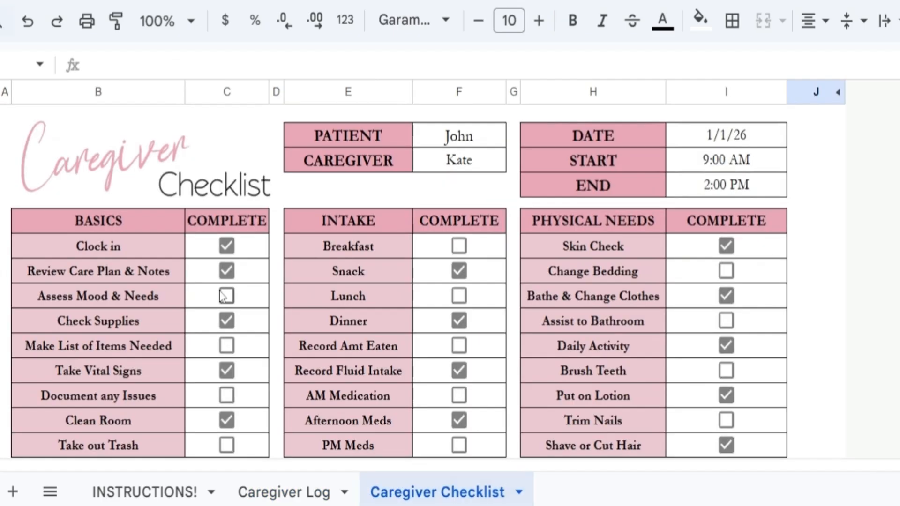
left_click(466, 146)
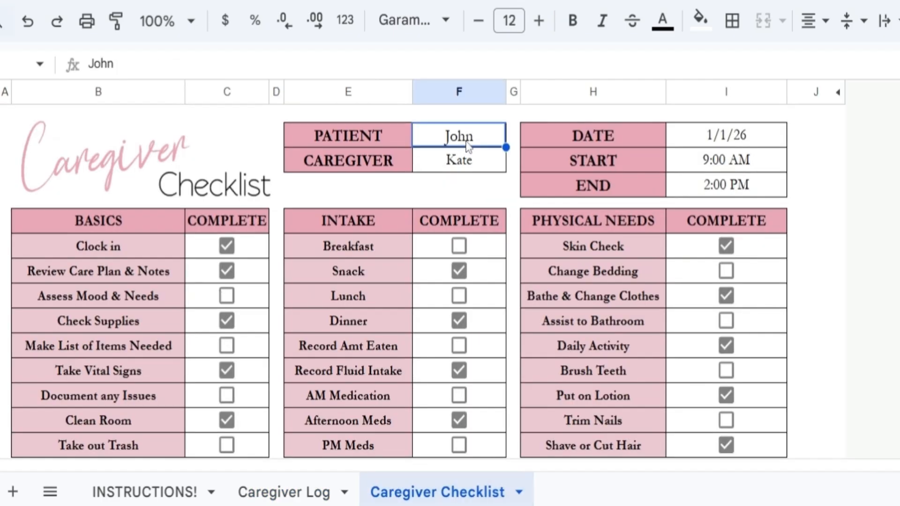
double_click(467, 145)
left_click(472, 137)
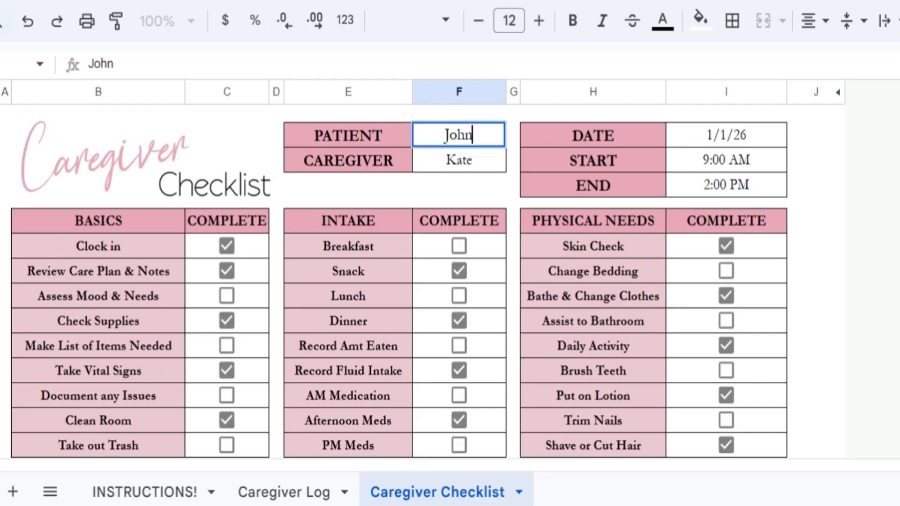
left_click(457, 170)
type("Z")
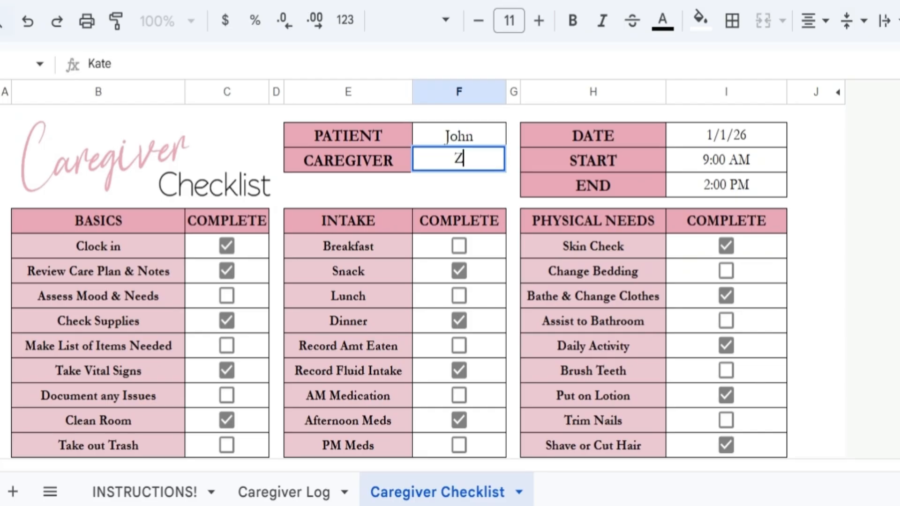
type("uzy")
key("Return")
Step: Set the checklist's date to 1/8/26 and its start time to 6:00 AM
double_click(704, 143)
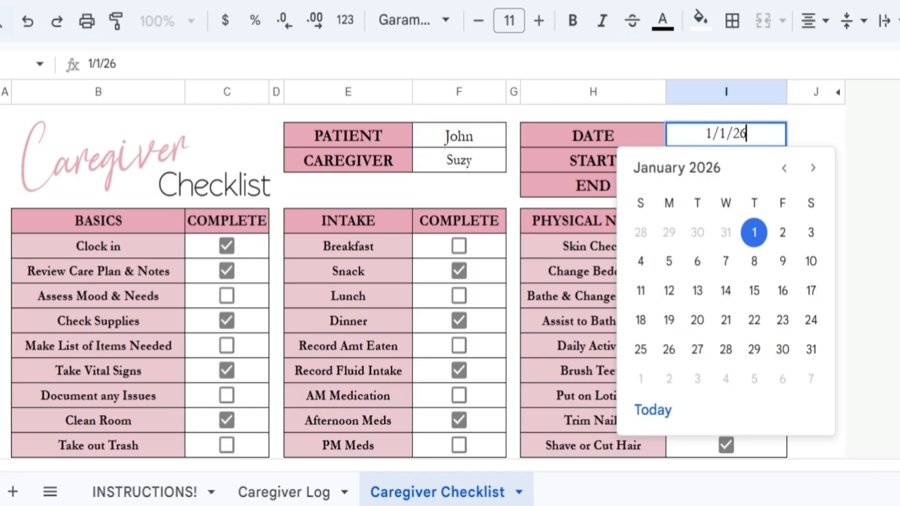
left_click(751, 261)
left_click(721, 162)
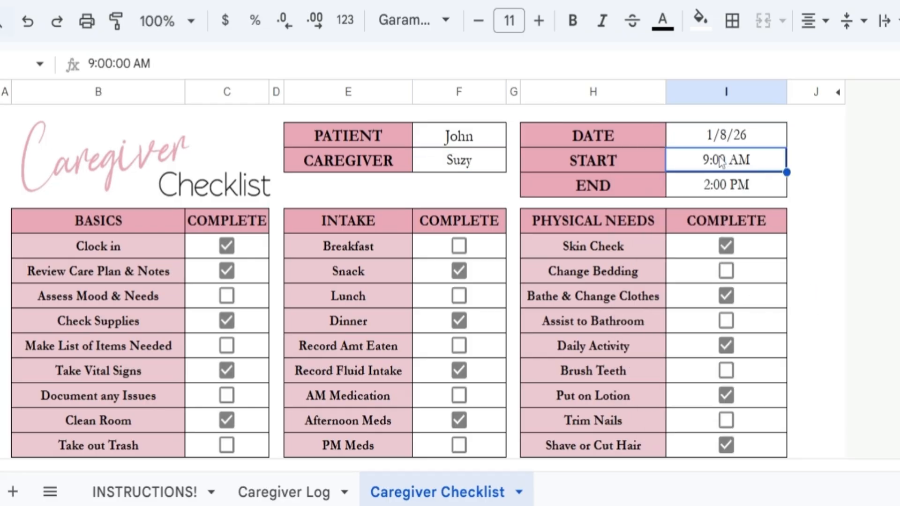
double_click(721, 162)
double_click(697, 159)
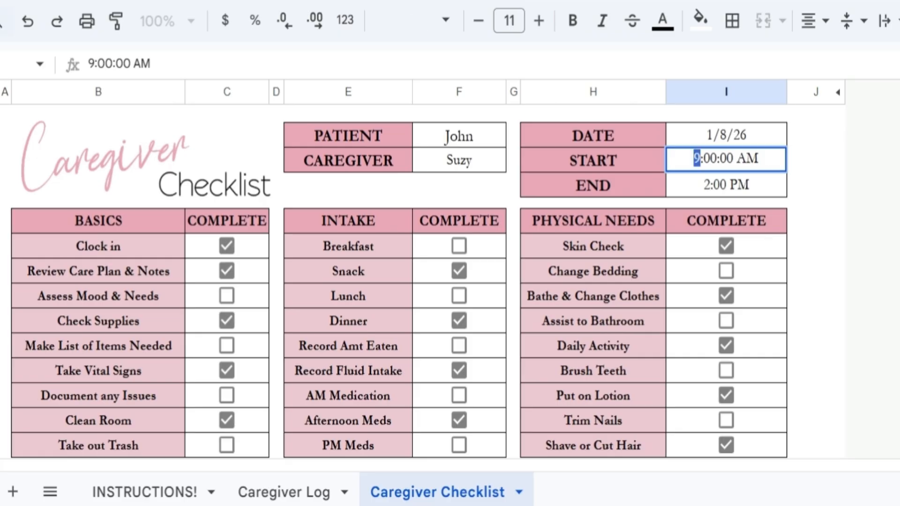
type("6")
Step: Set the checklist's end time to 3:00 PM
double_click(703, 186)
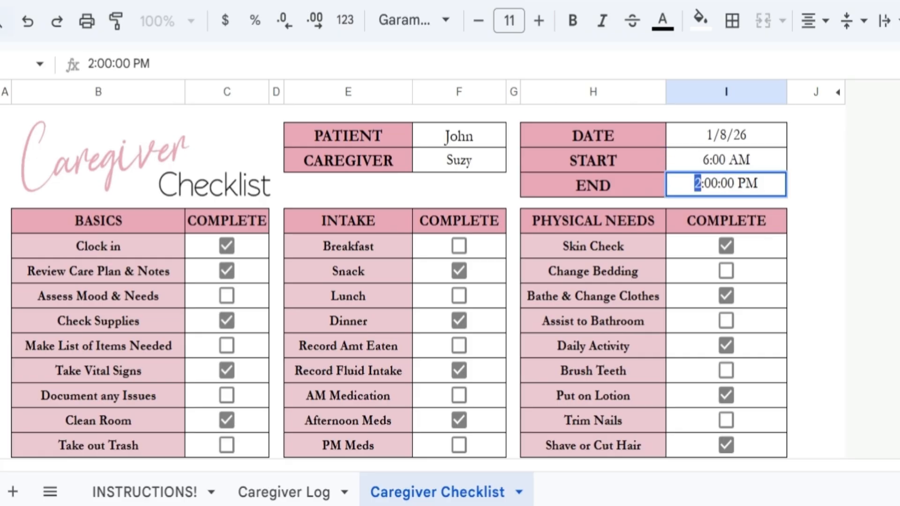
type("3")
key("Return")
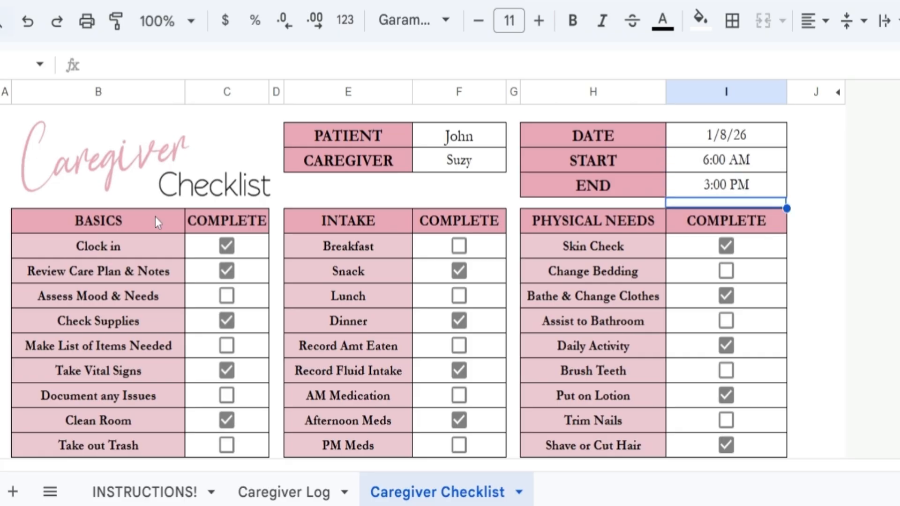
Step: Try clearing the Basics tasks from "Clock in" to "Clean Room", and undo the deletion
left_click(149, 219)
left_click(542, 224)
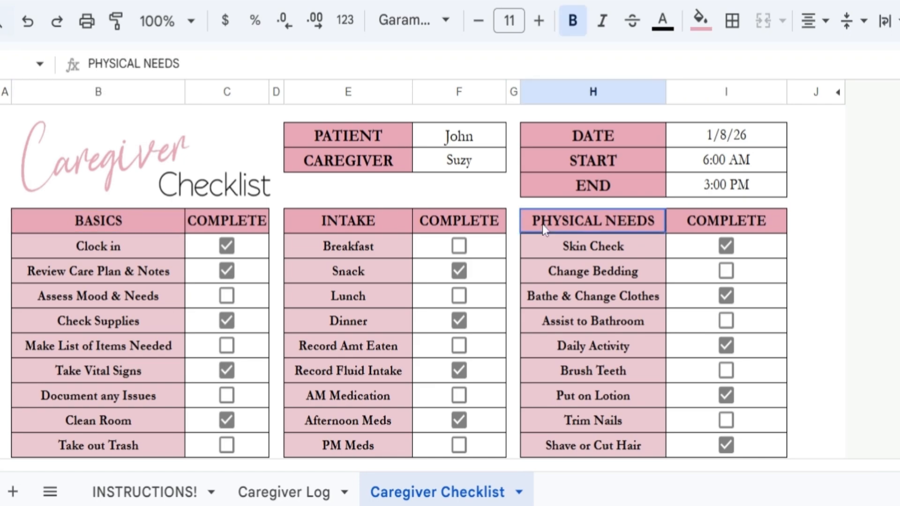
left_click_drag(93, 251, 123, 440)
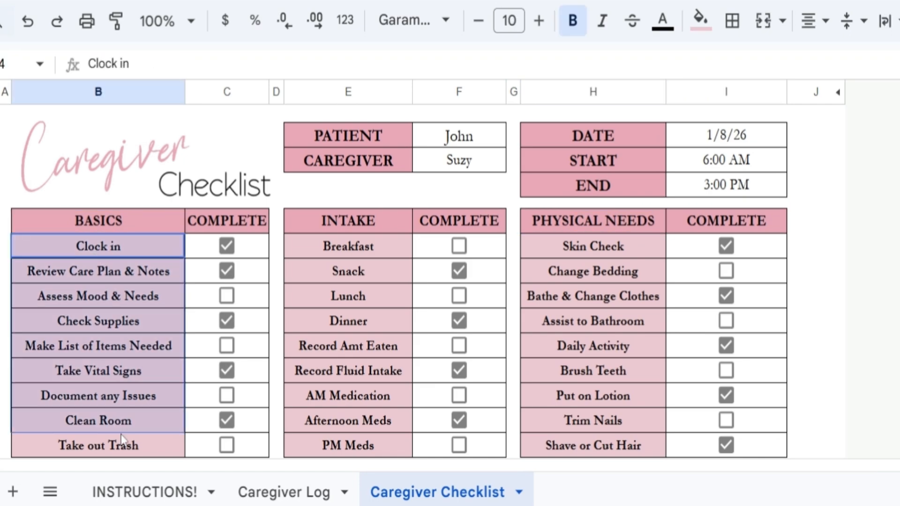
key("Delete")
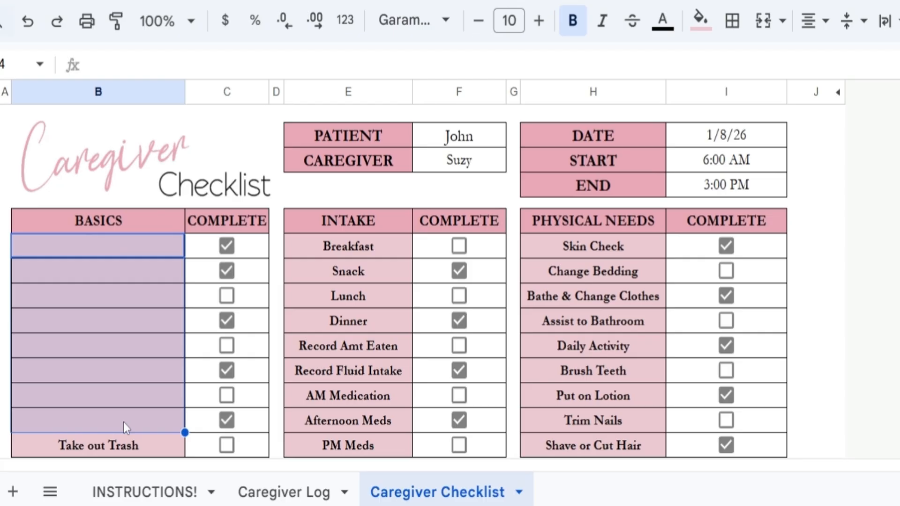
key("ctrl+z")
Step: Mark the Basics tasks Assess Mood & Needs, Make List of Items Needed, Document any Issues and Take out Trash as complete
left_click(147, 296)
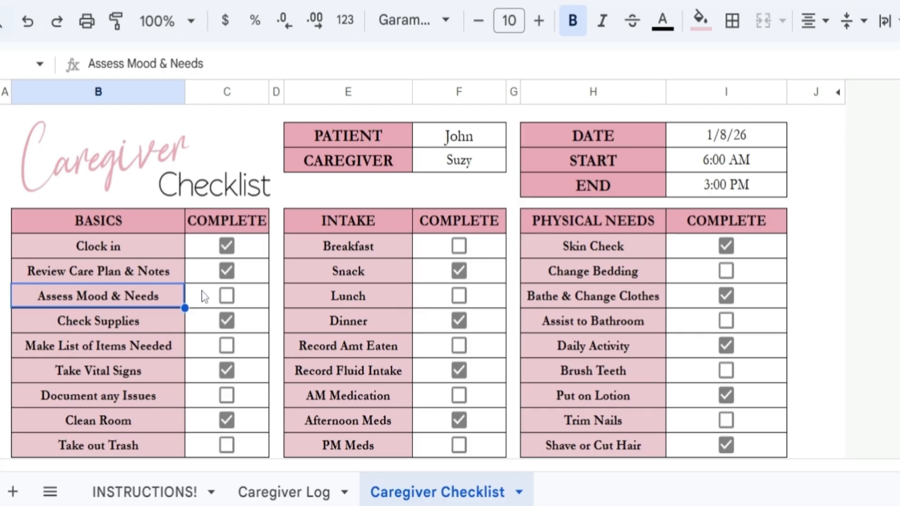
left_click(227, 296)
left_click(227, 346)
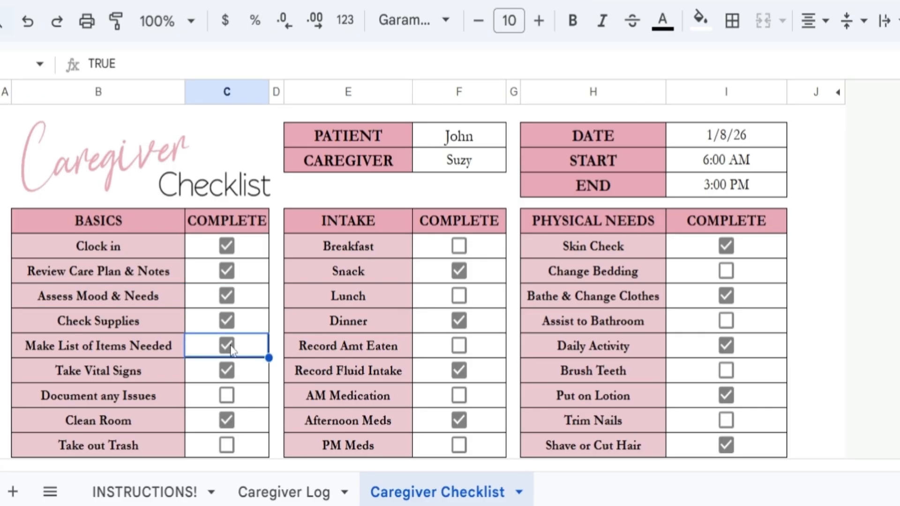
left_click(227, 396)
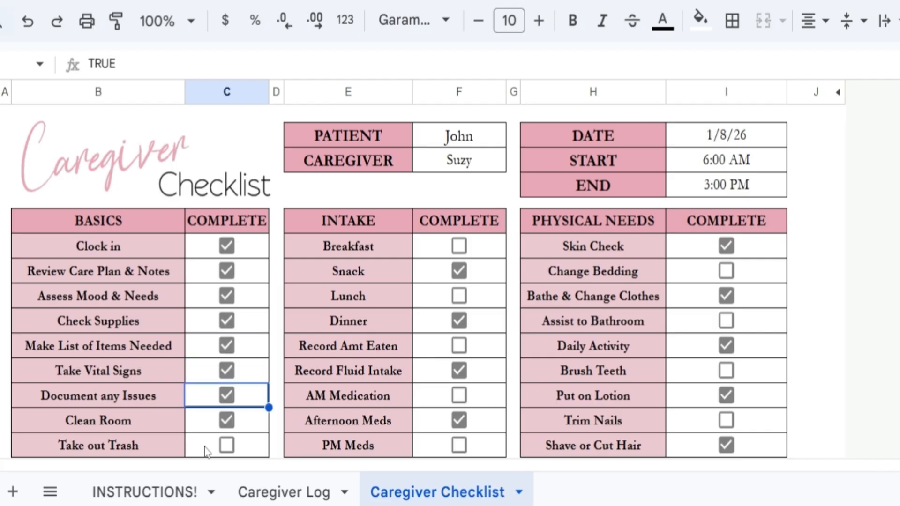
left_click(228, 448)
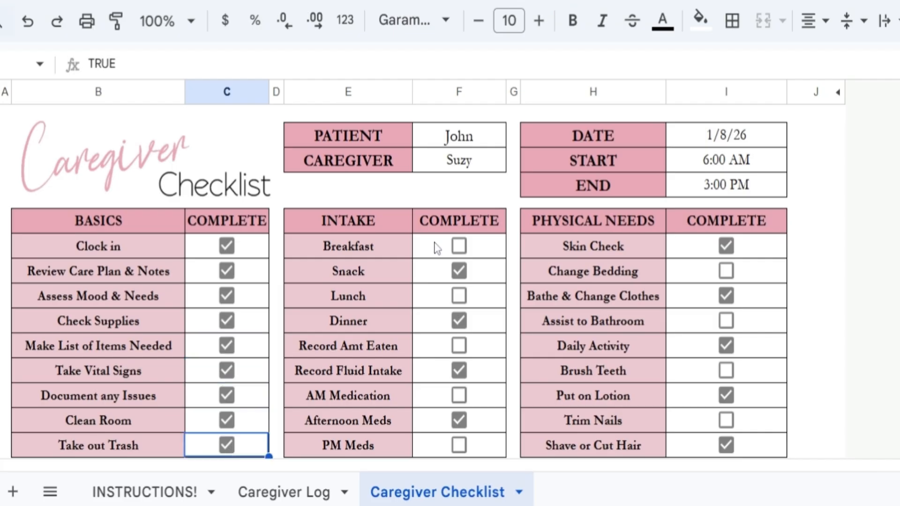
Step: Mark Breakfast, Lunch, Record Amt Eaten and AM Medication as complete under Intake
left_click(458, 246)
left_click(459, 296)
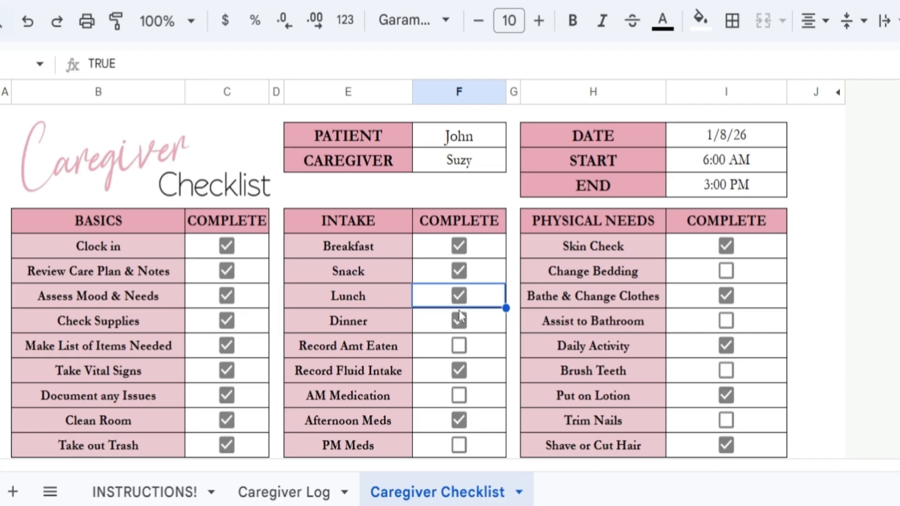
left_click(458, 346)
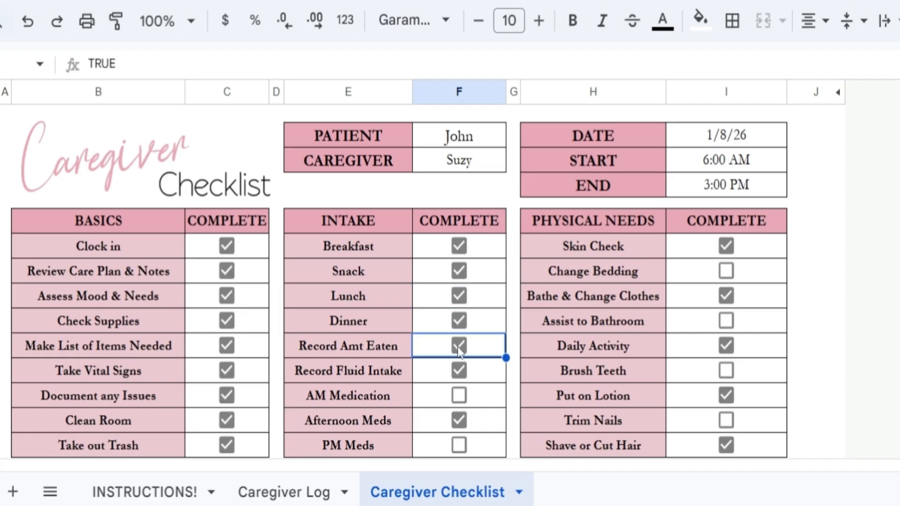
left_click(462, 398)
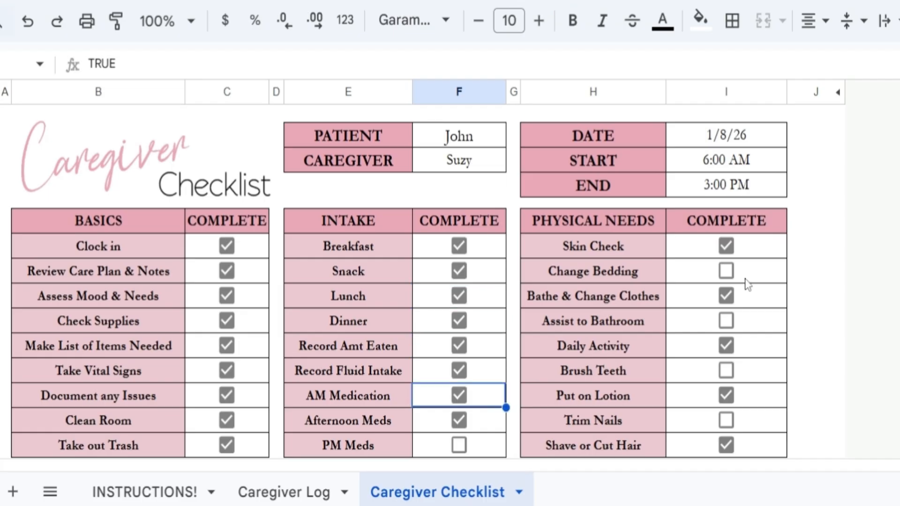
Step: Mark Change Bedding, Assist to Bathroom, Brush Teeth and Trim Nails as complete under Physical Needs
left_click(726, 274)
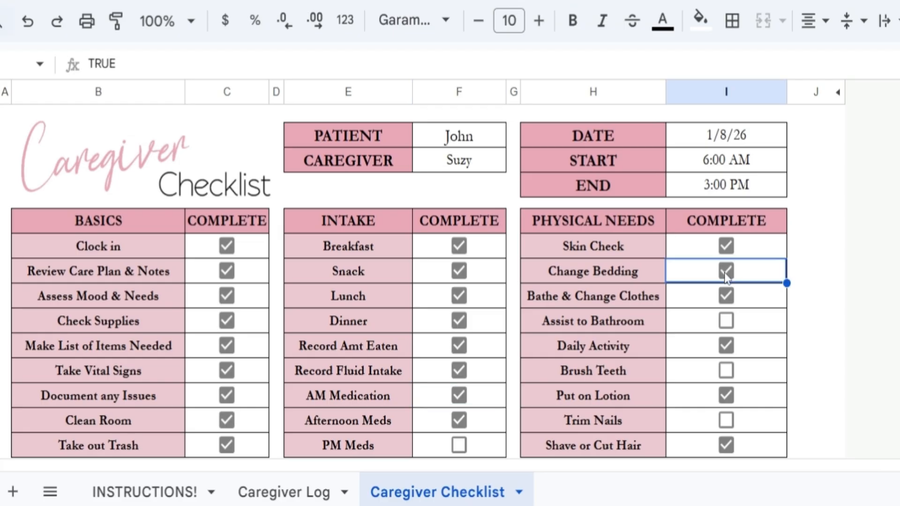
left_click(727, 324)
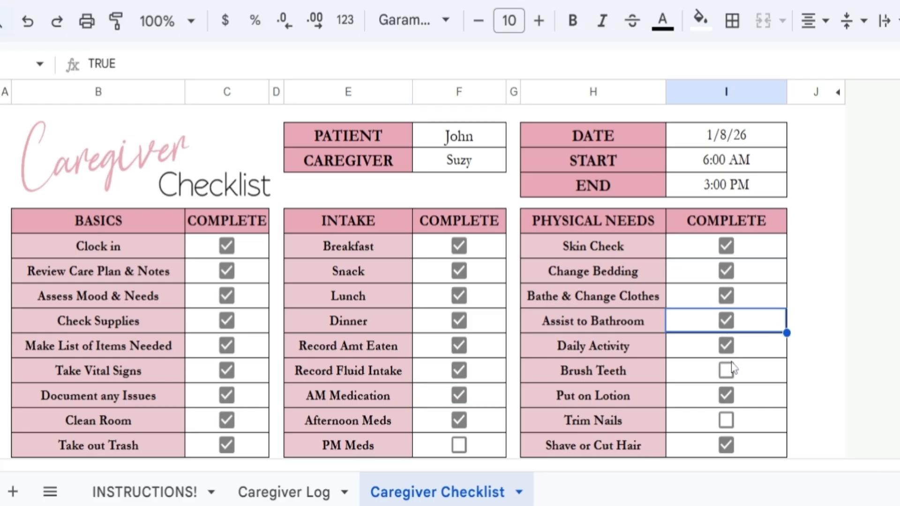
left_click(731, 370)
left_click(724, 421)
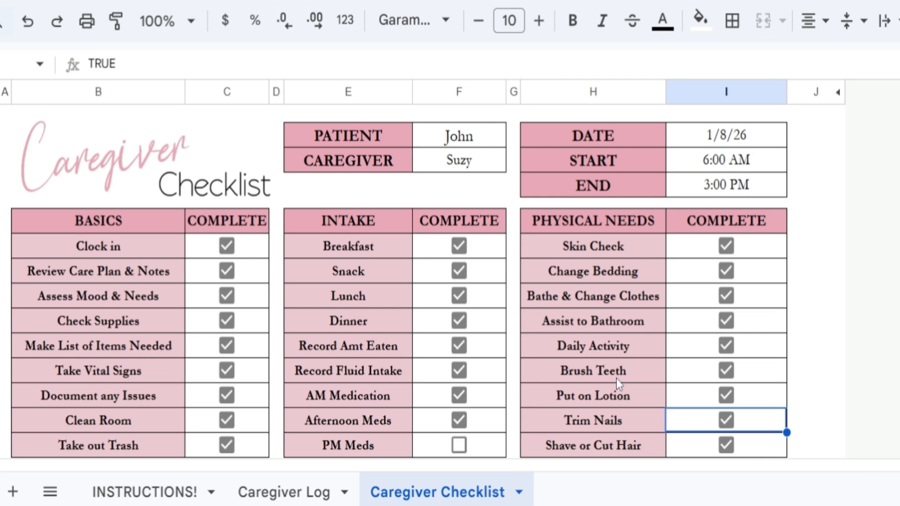
Step: Review the lower checklist tasks, especially the untitled group below Intake, and return to the Caregiver Log sheet
scroll(617, 378, "down", 3)
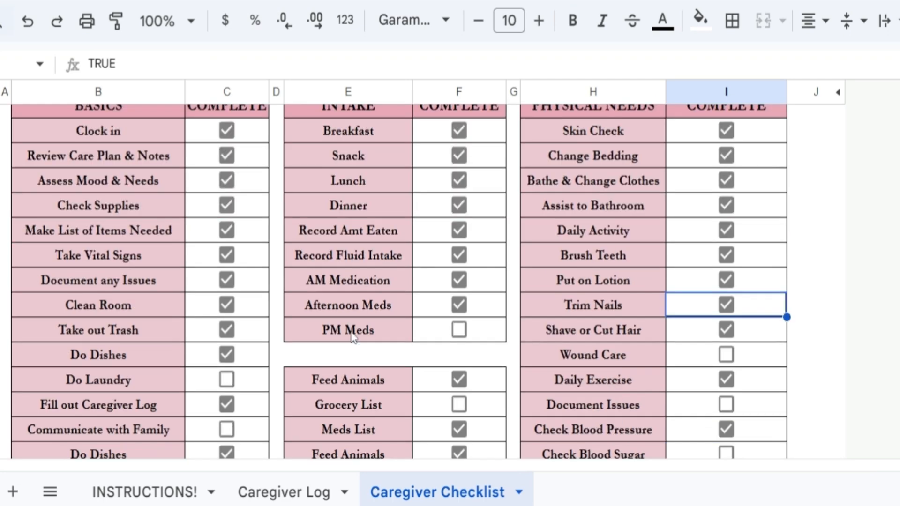
scroll(352, 334, "down", 4)
left_click_drag(347, 226, 363, 409)
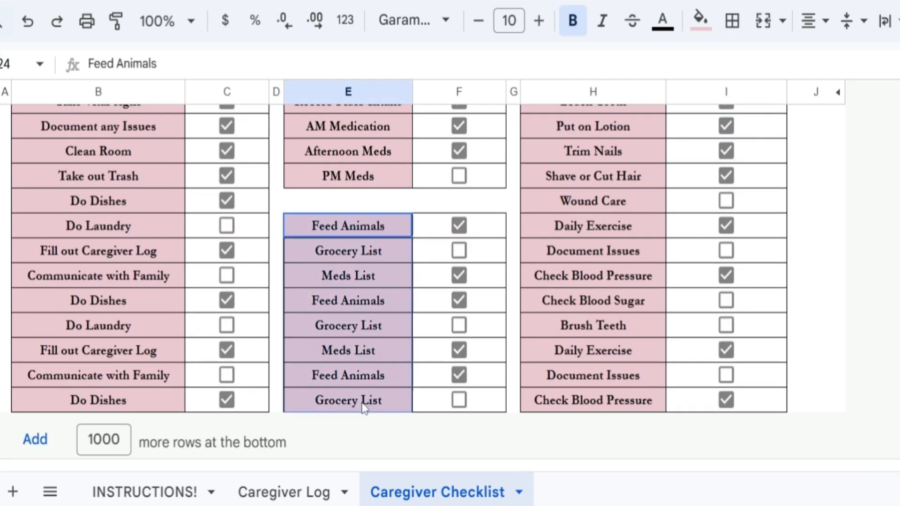
scroll(354, 390, "up", 2)
scroll(353, 390, "down", 2)
left_click(351, 269)
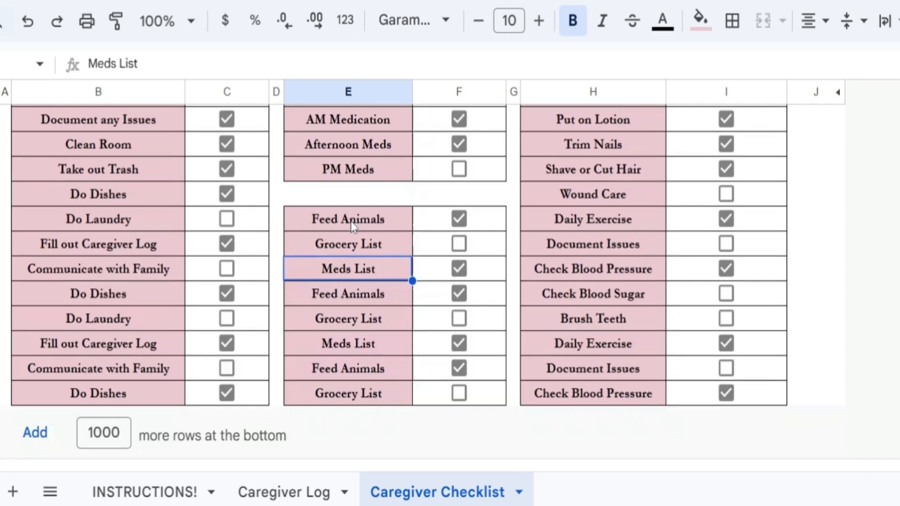
left_click(350, 221)
scroll(361, 302, "up", 5)
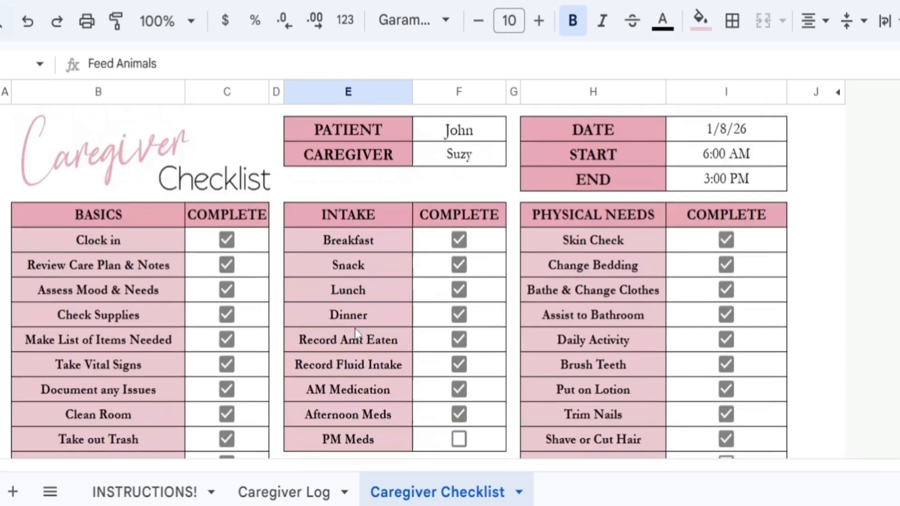
left_click(254, 495)
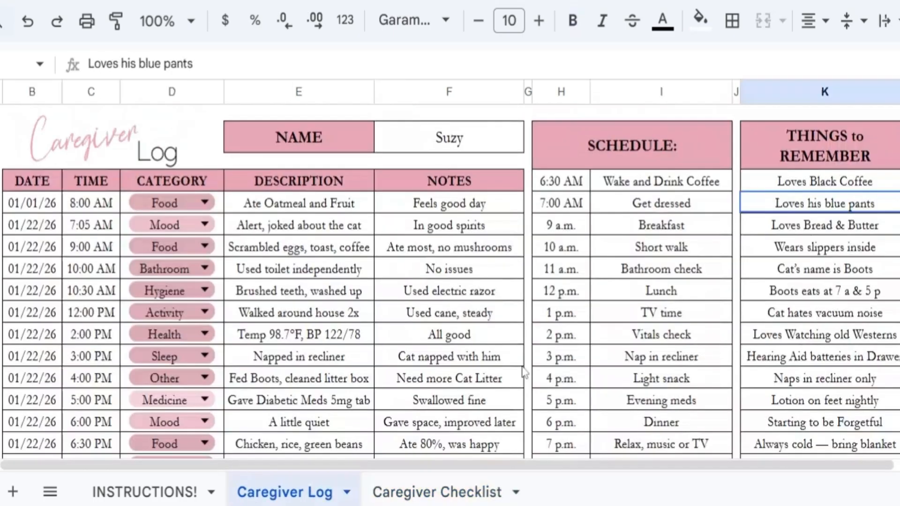